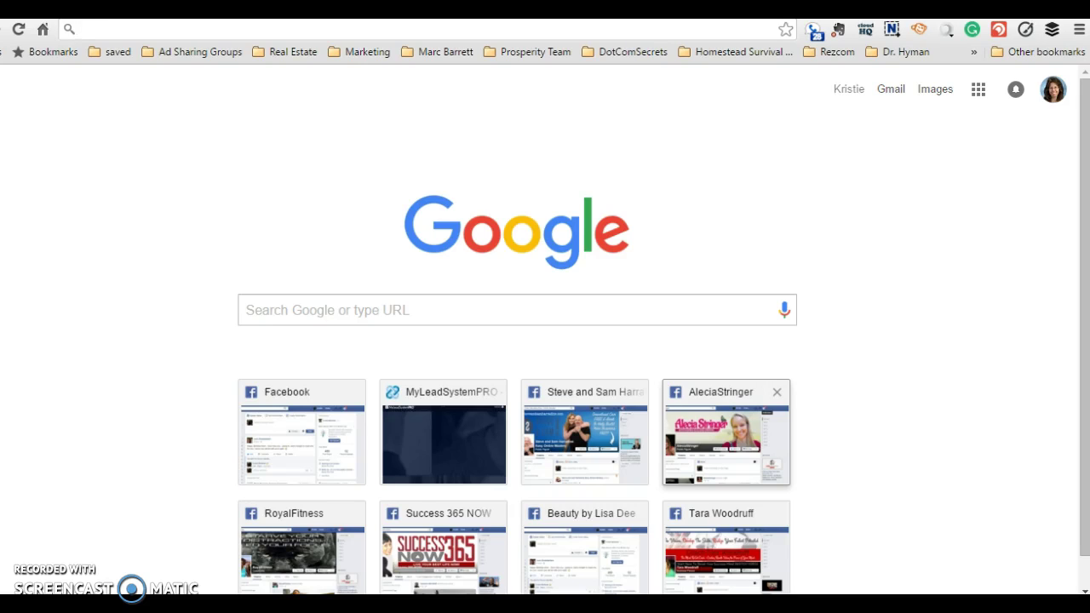
Go from the Google new tab page to the Google+ home stream via the apps grid.
click(1060, 104)
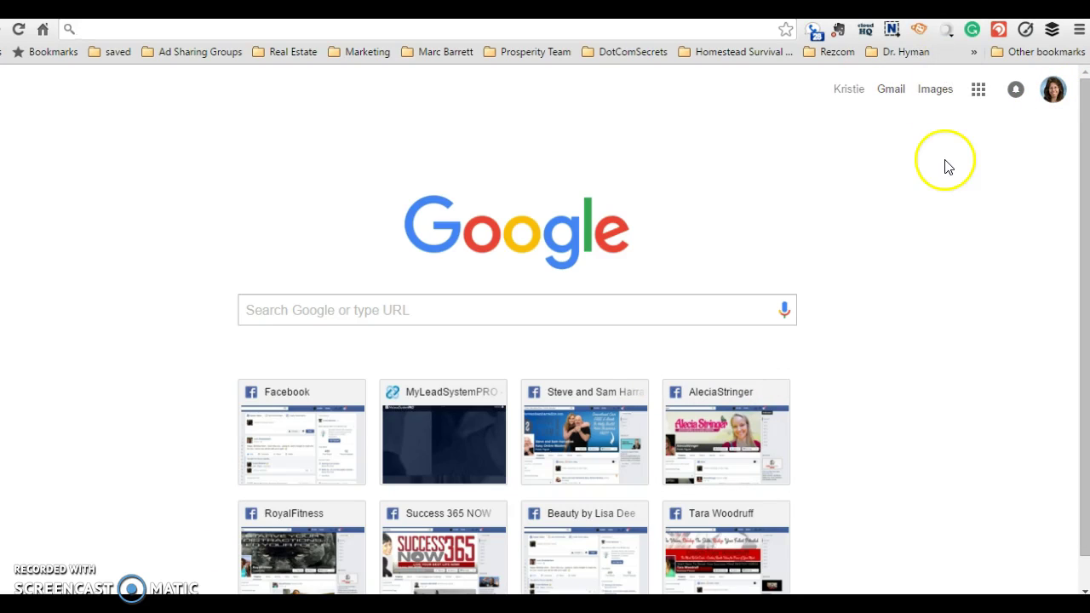
click(979, 90)
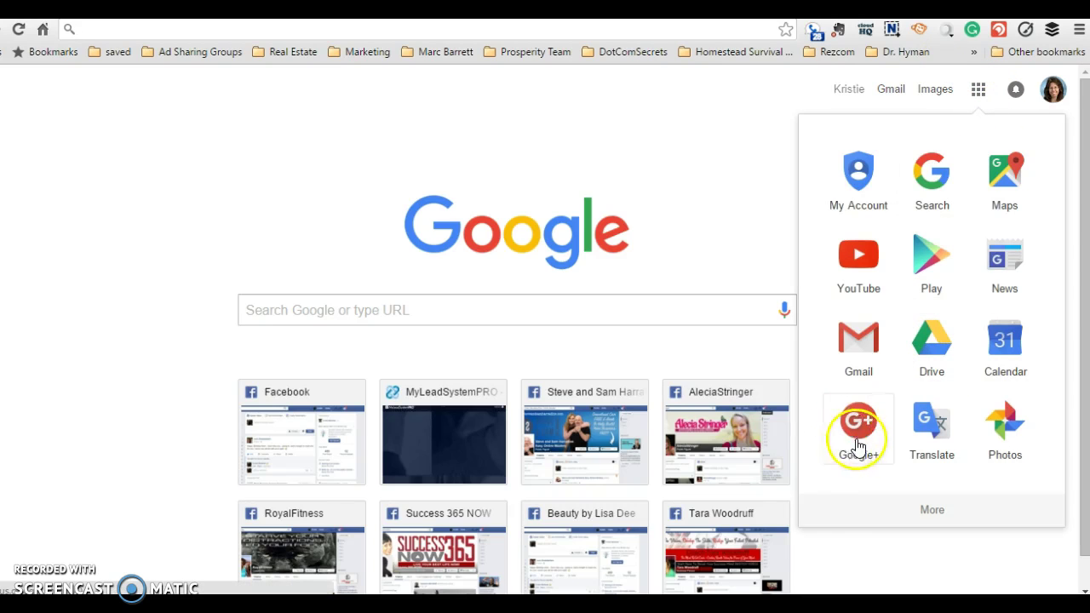
click(859, 444)
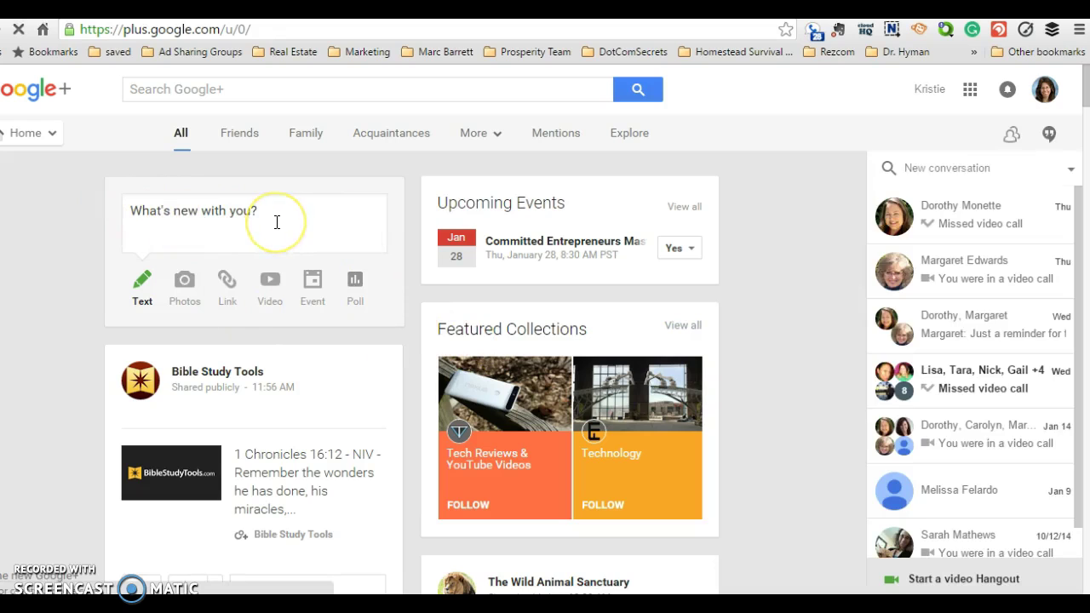
click(312, 221)
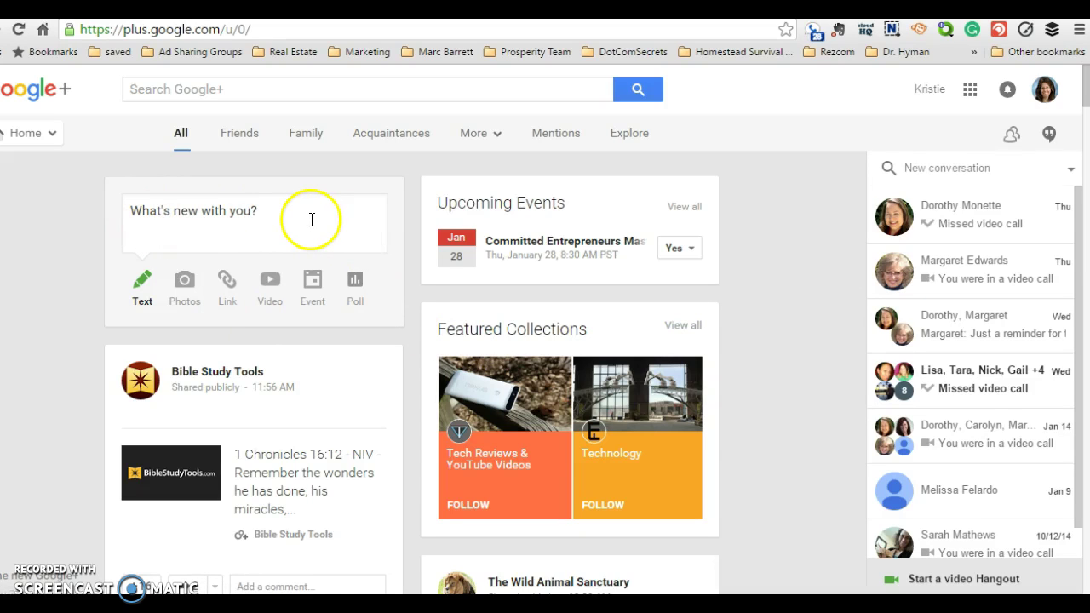
click(313, 294)
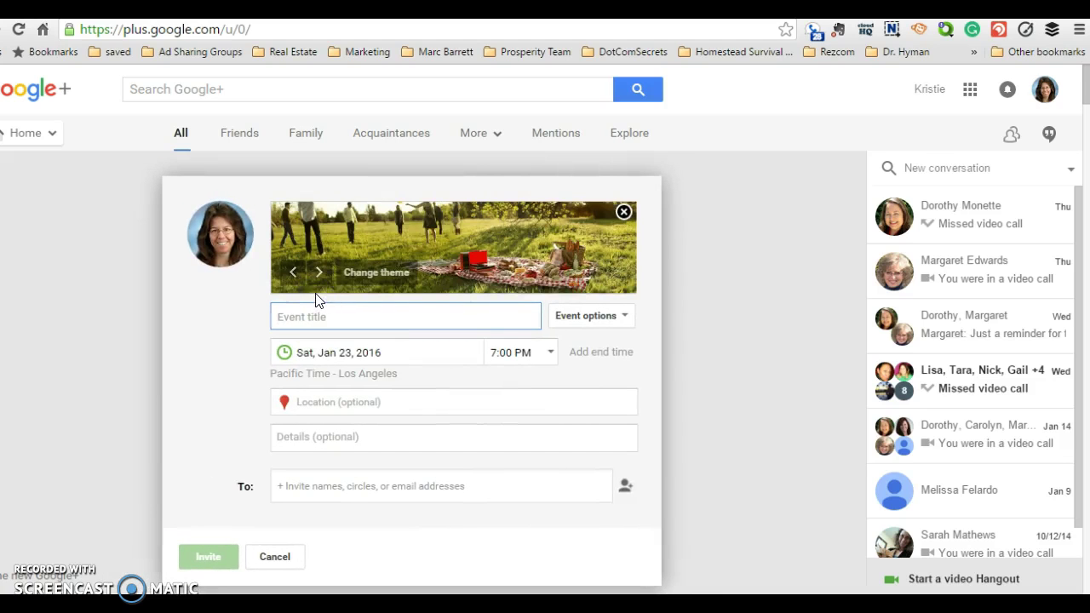
click(389, 255)
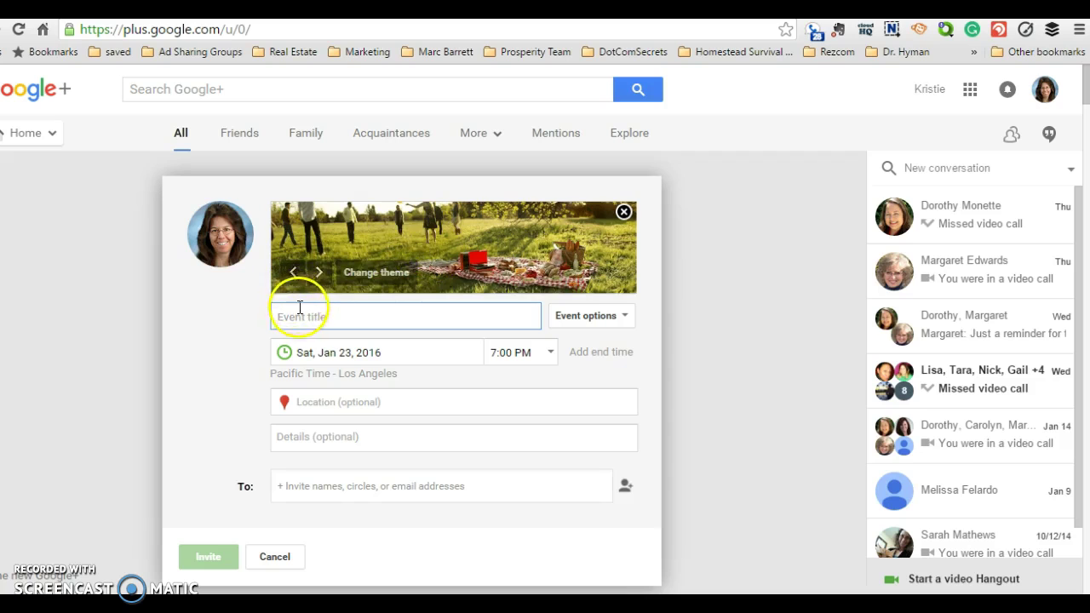
click(319, 279)
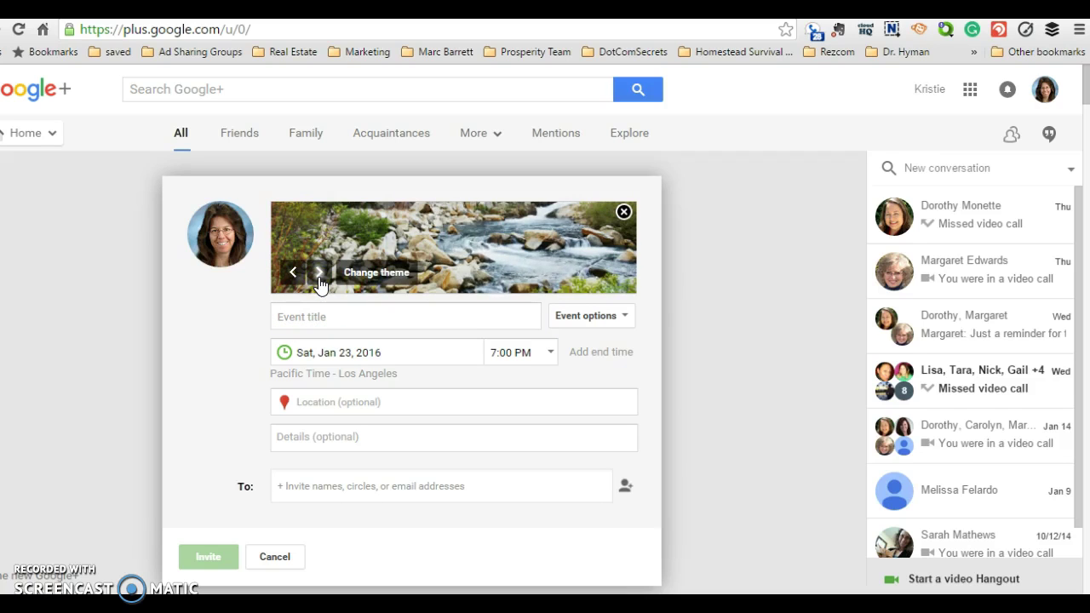
click(594, 270)
click(624, 211)
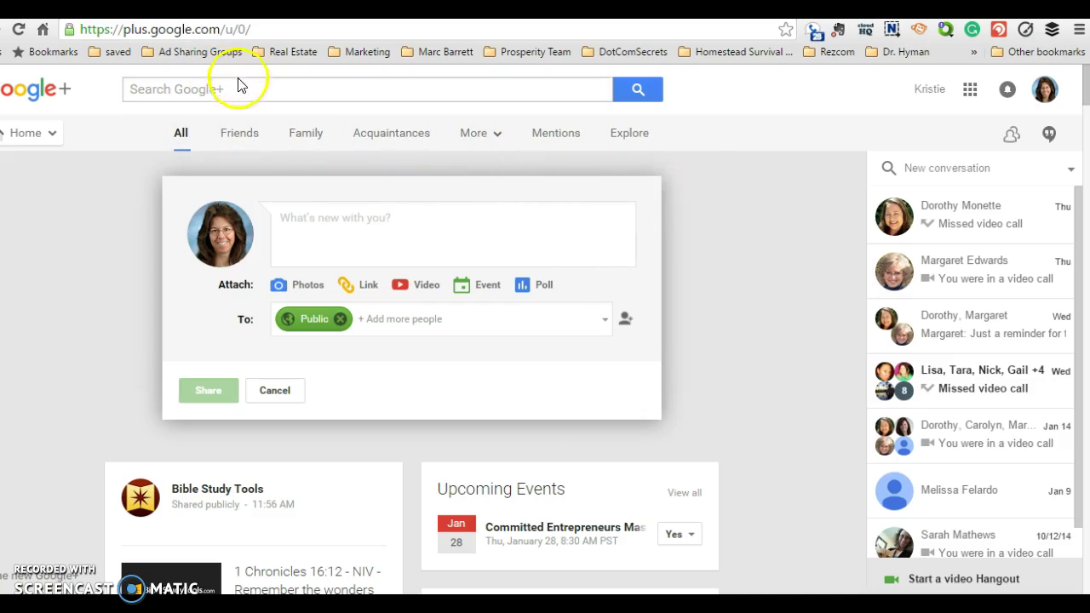
Load plus.google.com to bring the Google+ home stream back.
key(ctrl+Tab)
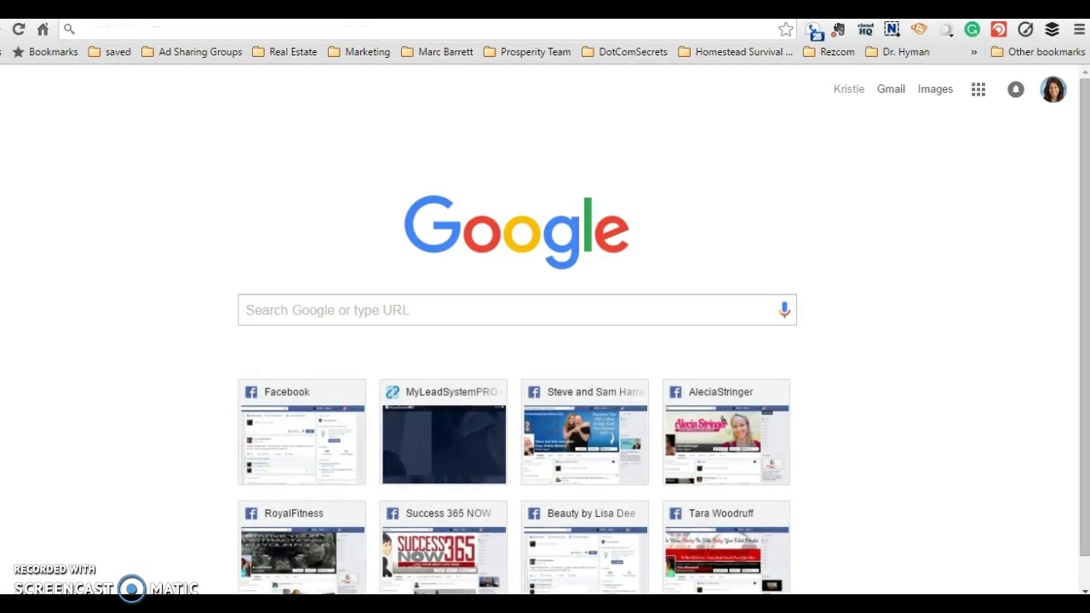
text(plus.goog)
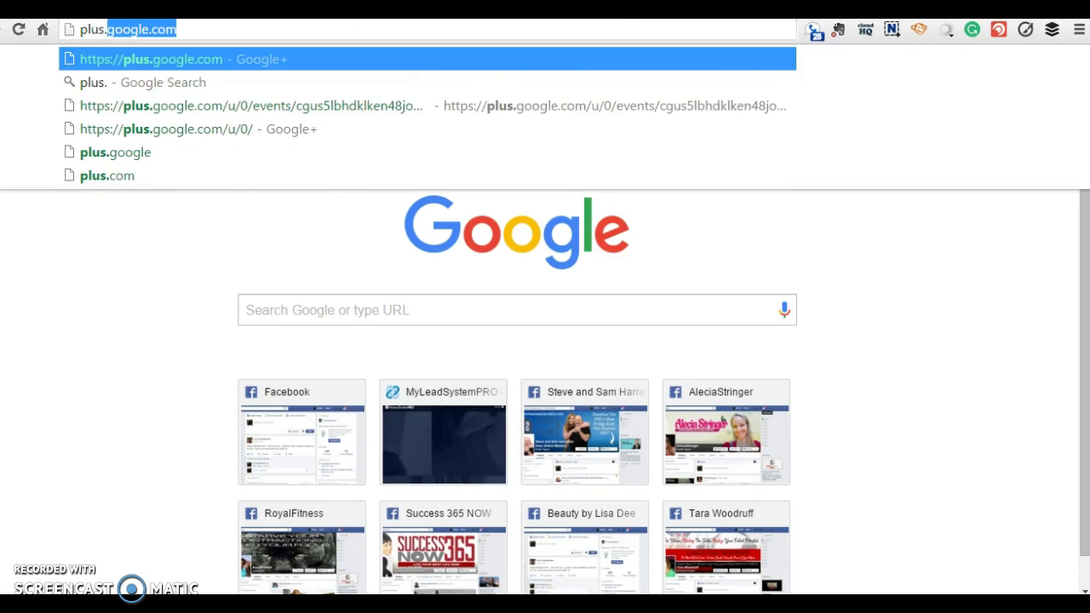
text(le.com)
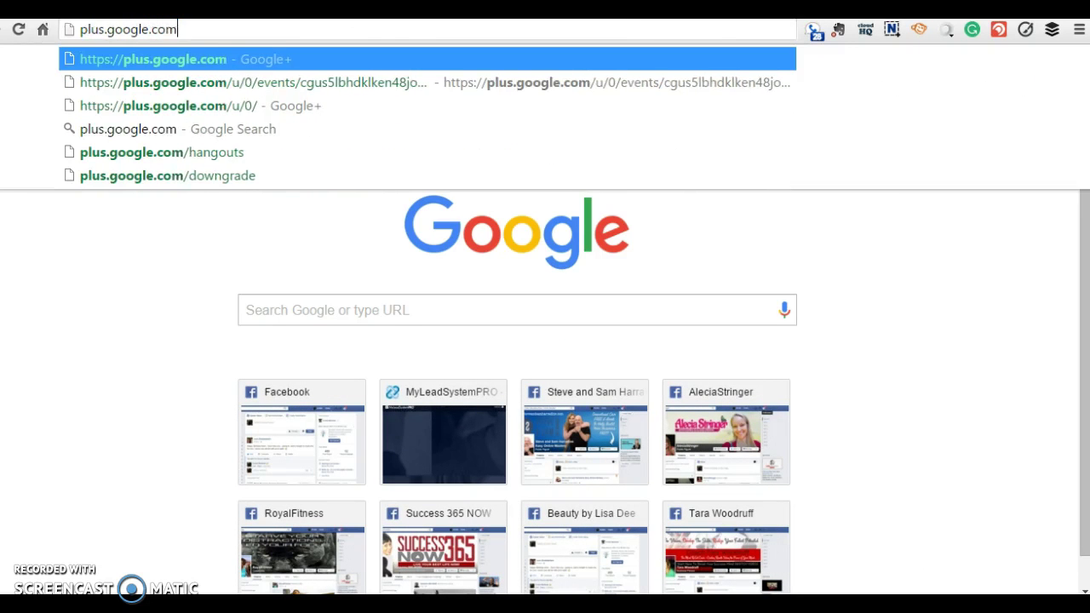
key(Return)
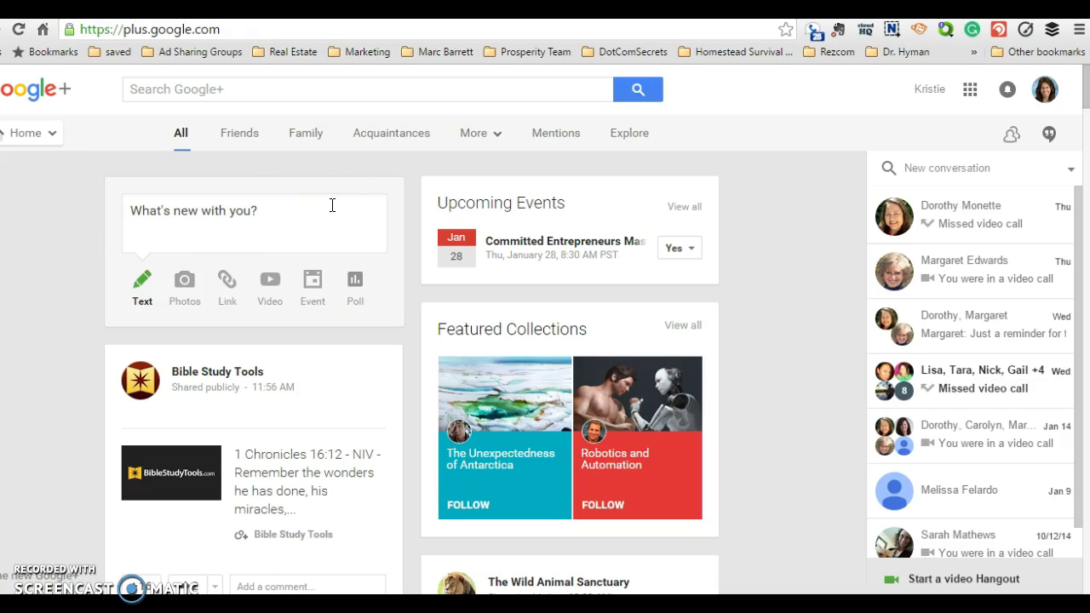
Create a 'Dinner Meeting' event with the river-rocks theme and add an invitee's e-mail address.
click(313, 290)
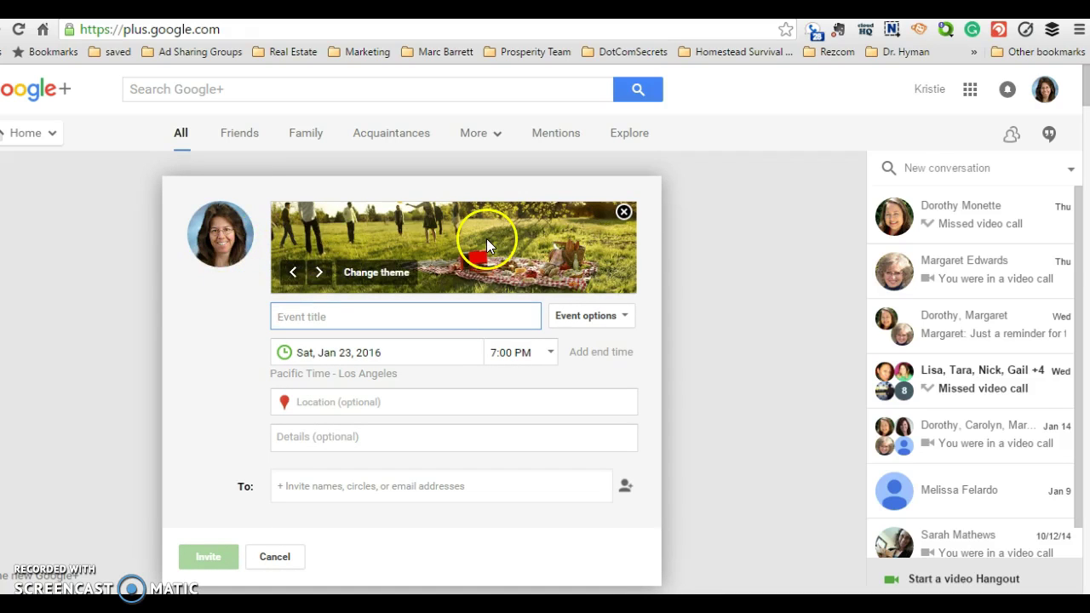
click(319, 272)
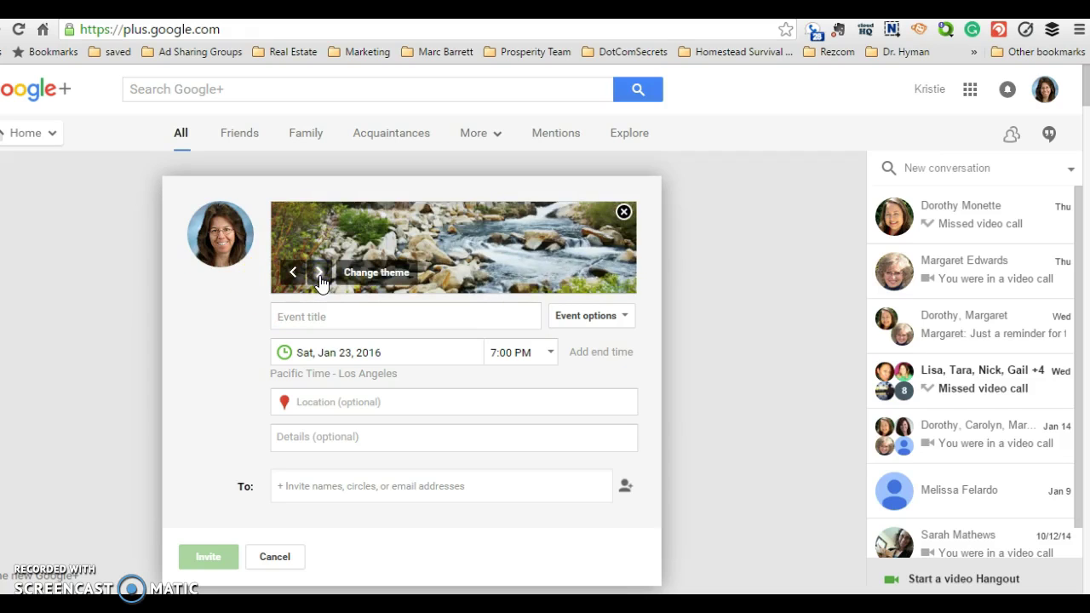
click(318, 316)
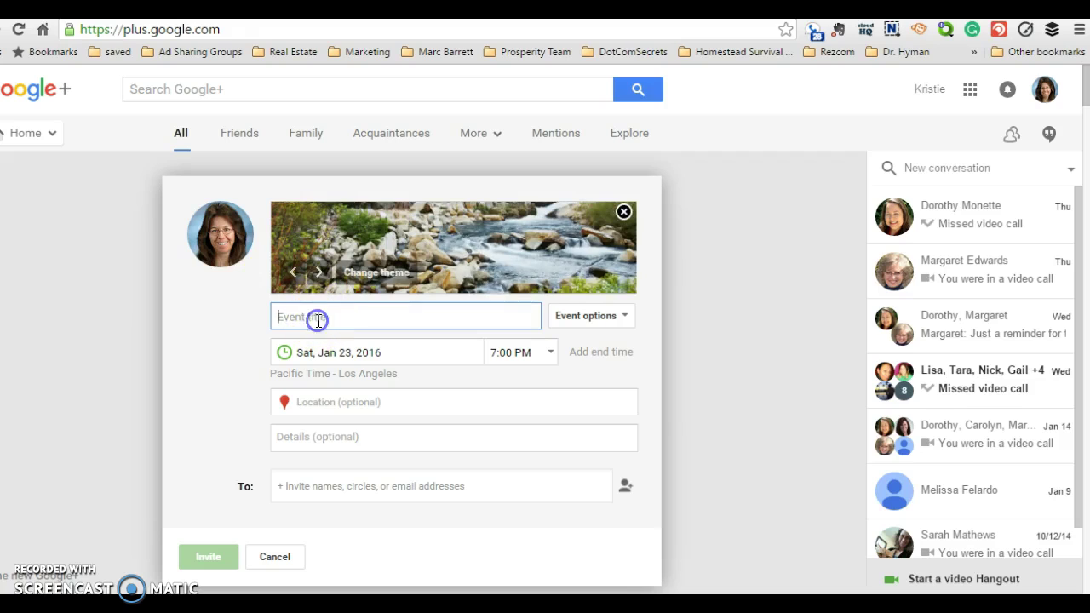
text(Dinner Meeting)
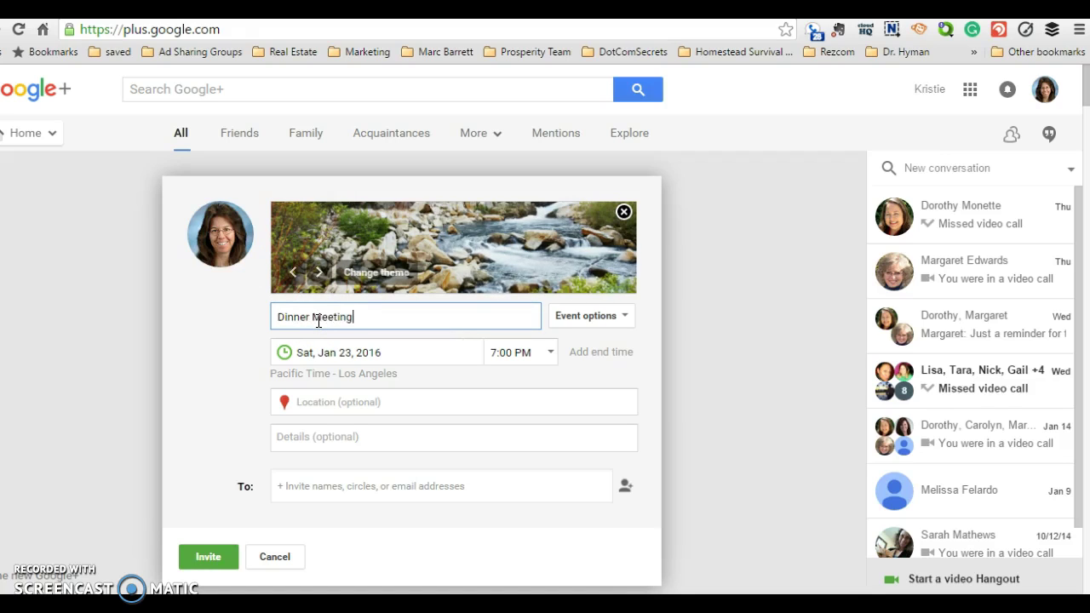
click(387, 352)
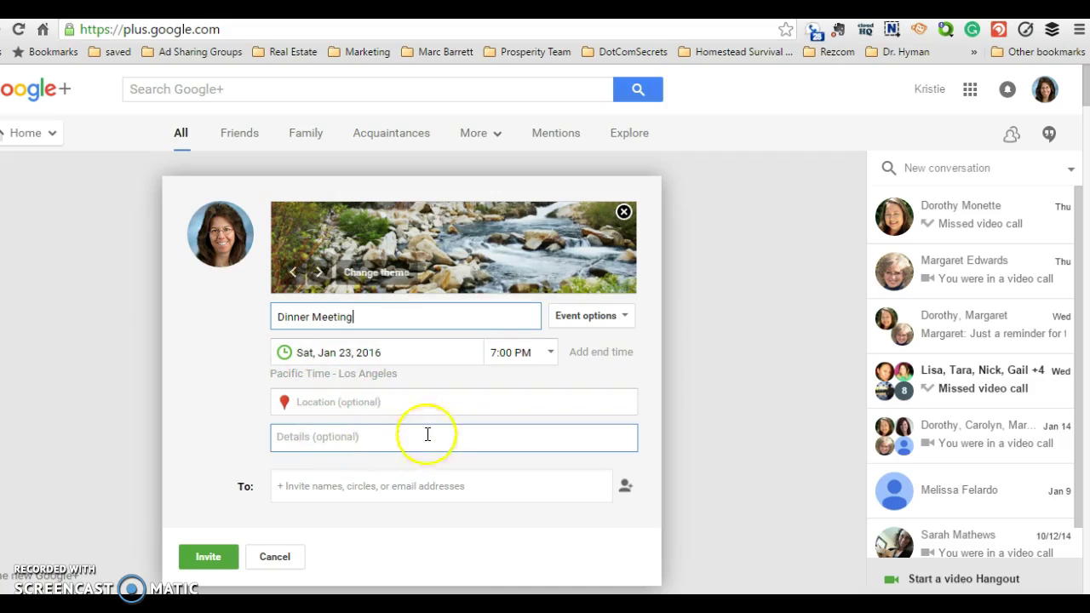
click(292, 486)
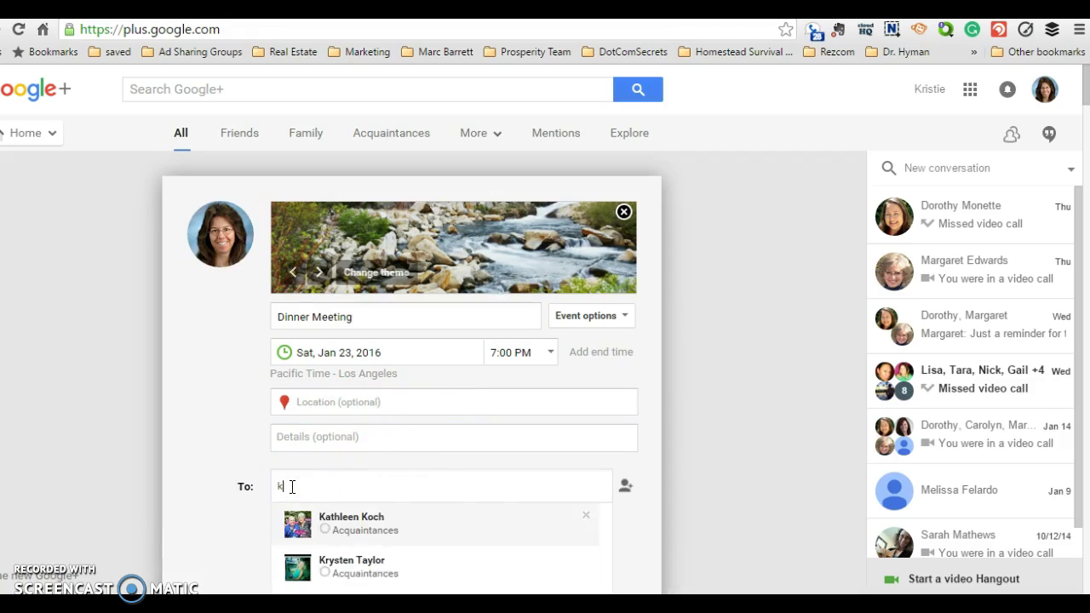
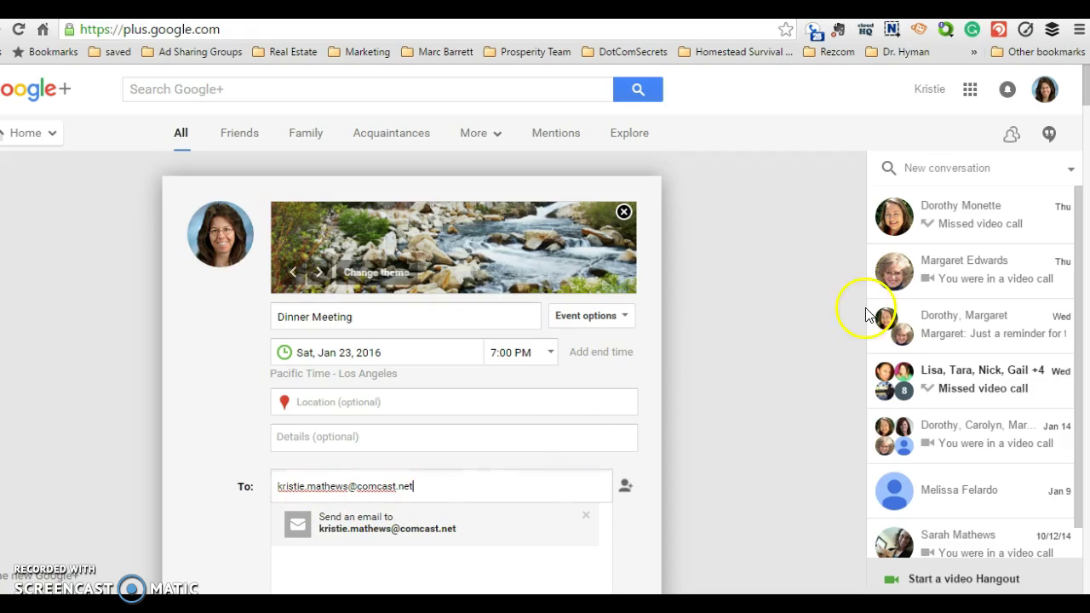
In the event's Advanced options, turn on Hangouts to make Dinner Meeting online-only.
mouse_move(973, 236)
scroll(1082, 85, down, 2)
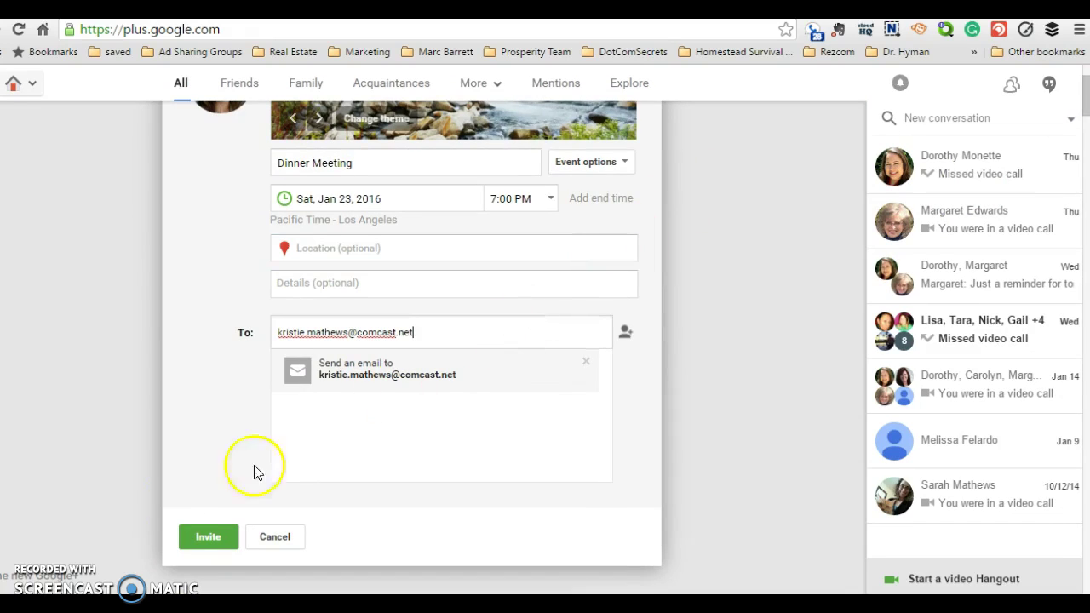
click(205, 526)
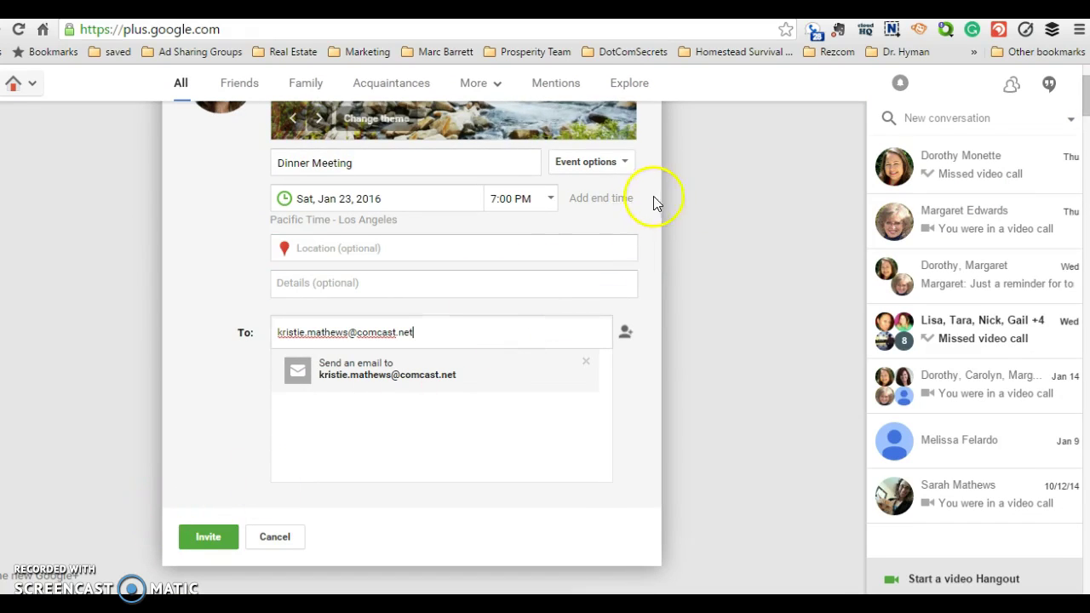
click(626, 165)
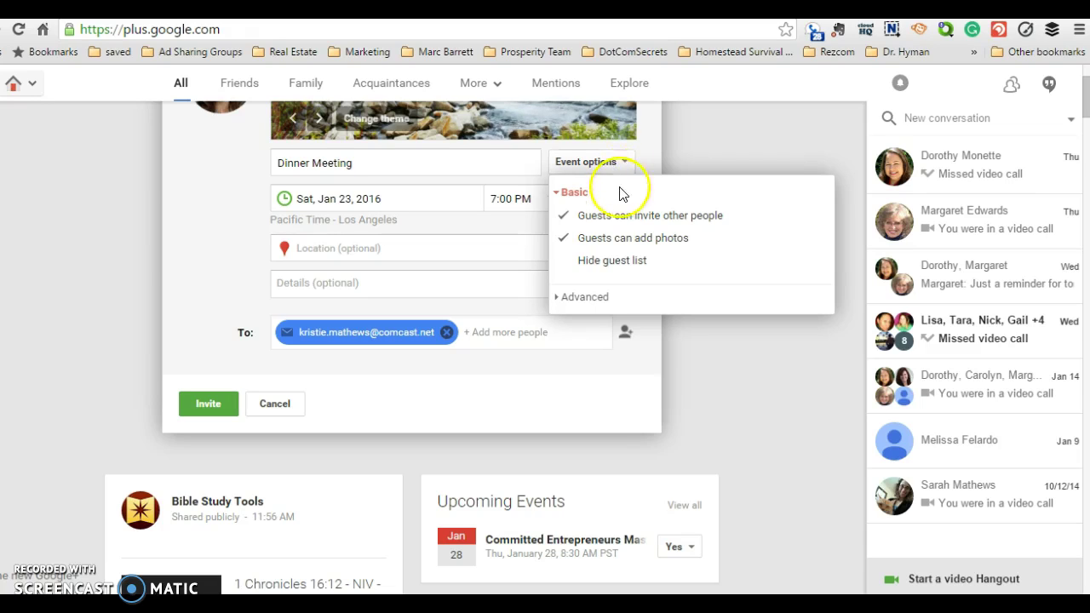
click(586, 299)
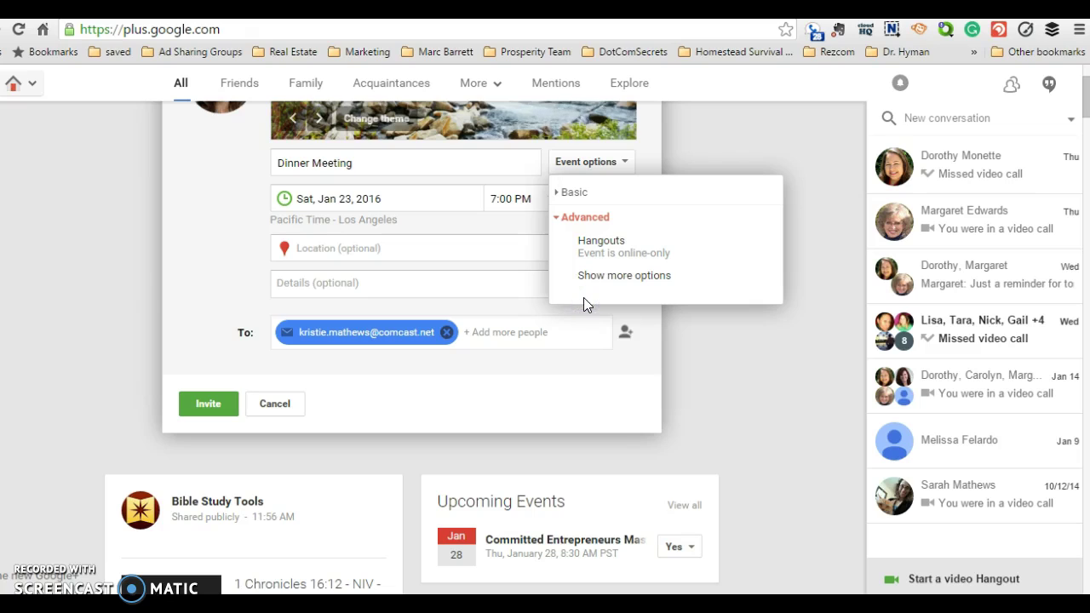
click(589, 245)
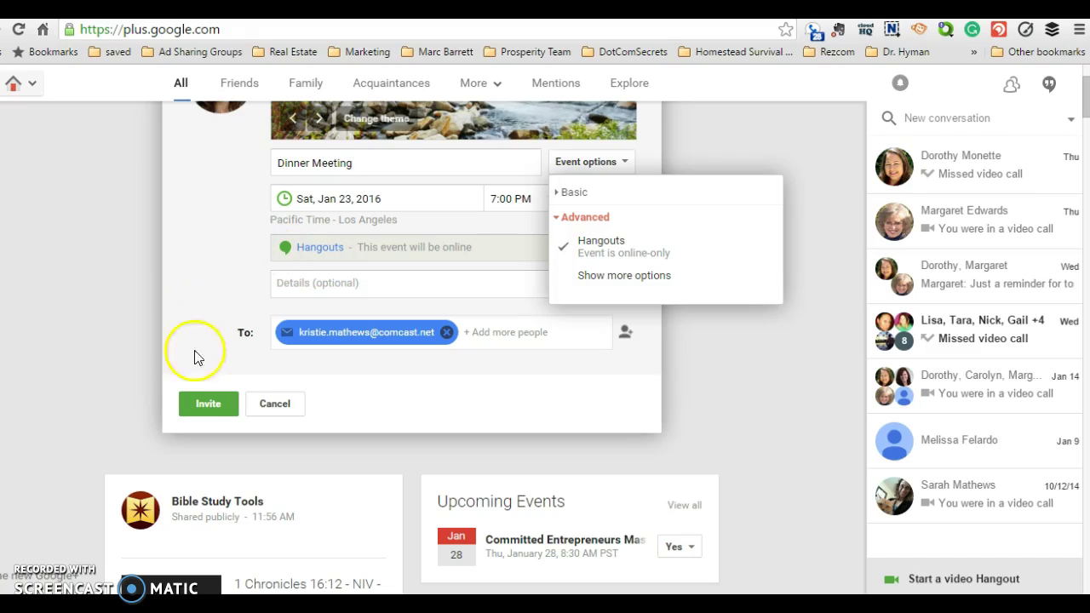
Send the Dinner Meeting invitation, then view all upcoming events on the Events page.
click(214, 413)
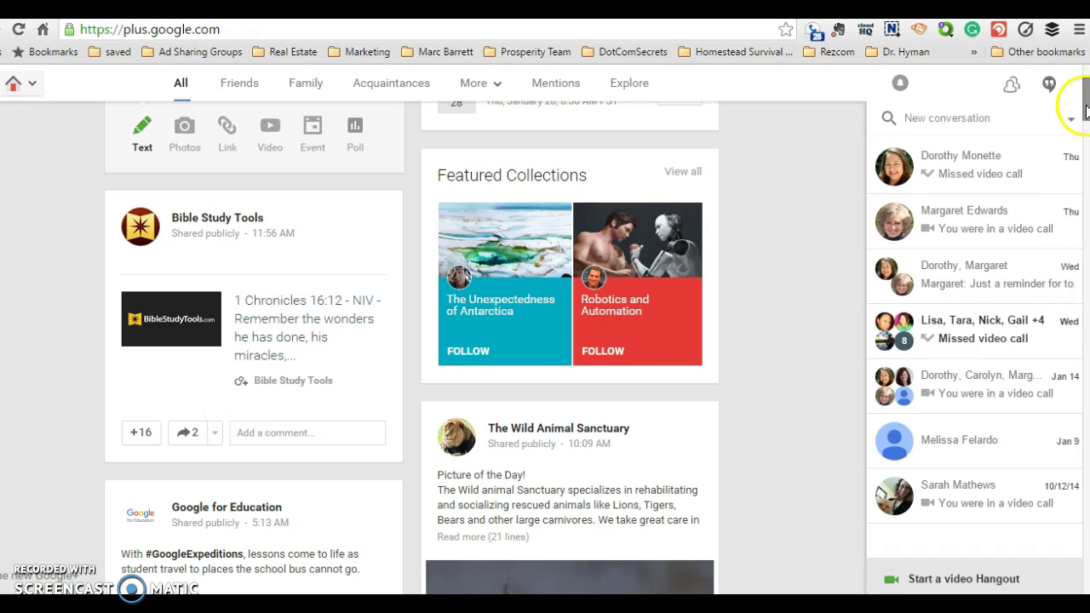
drag(1082, 97, 1083, 88)
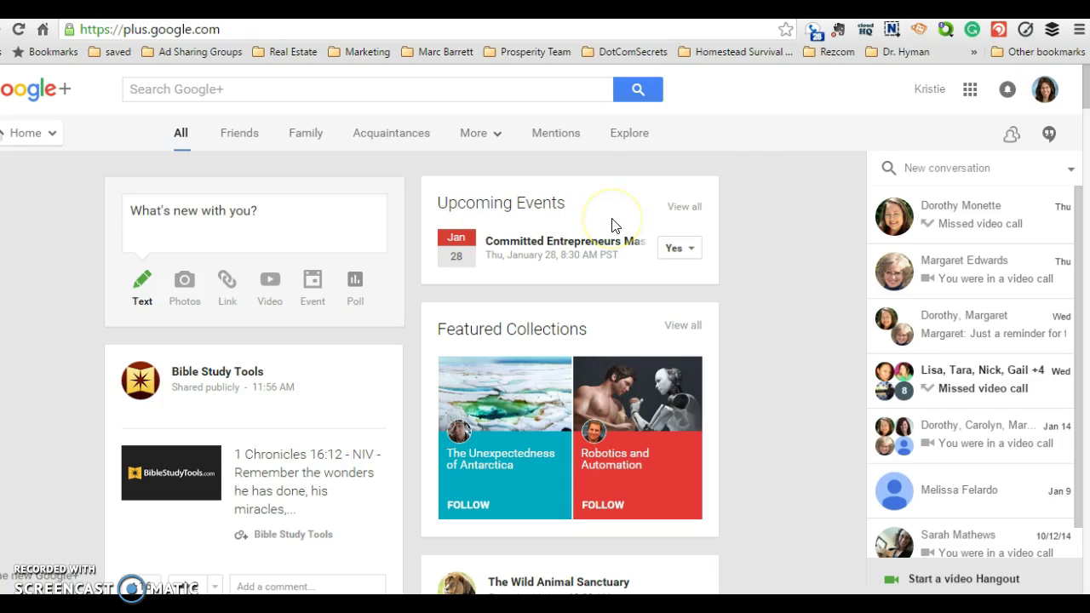
click(690, 209)
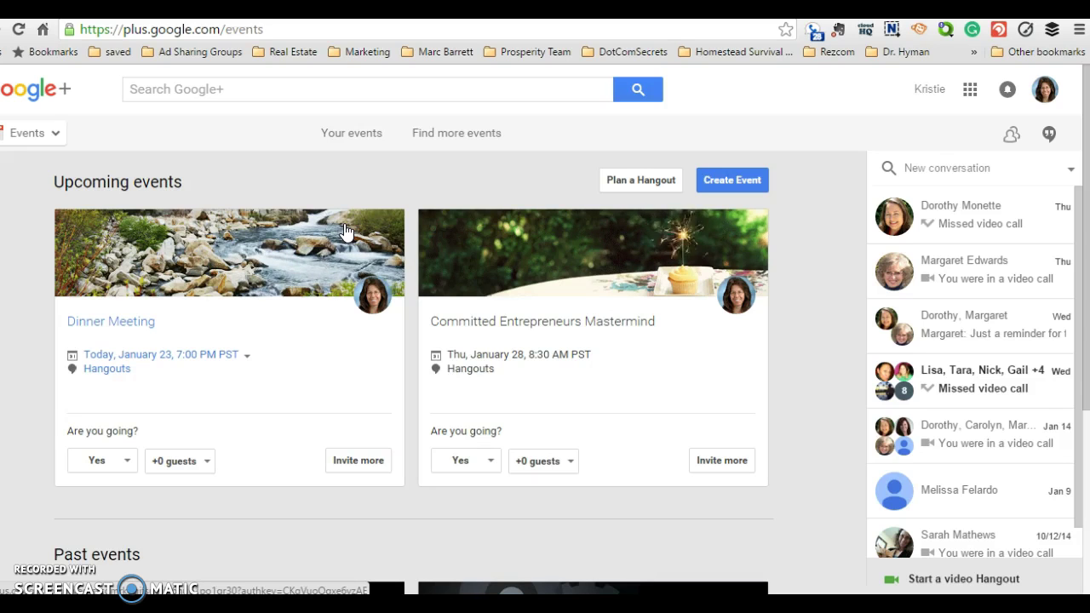
click(348, 161)
click(347, 245)
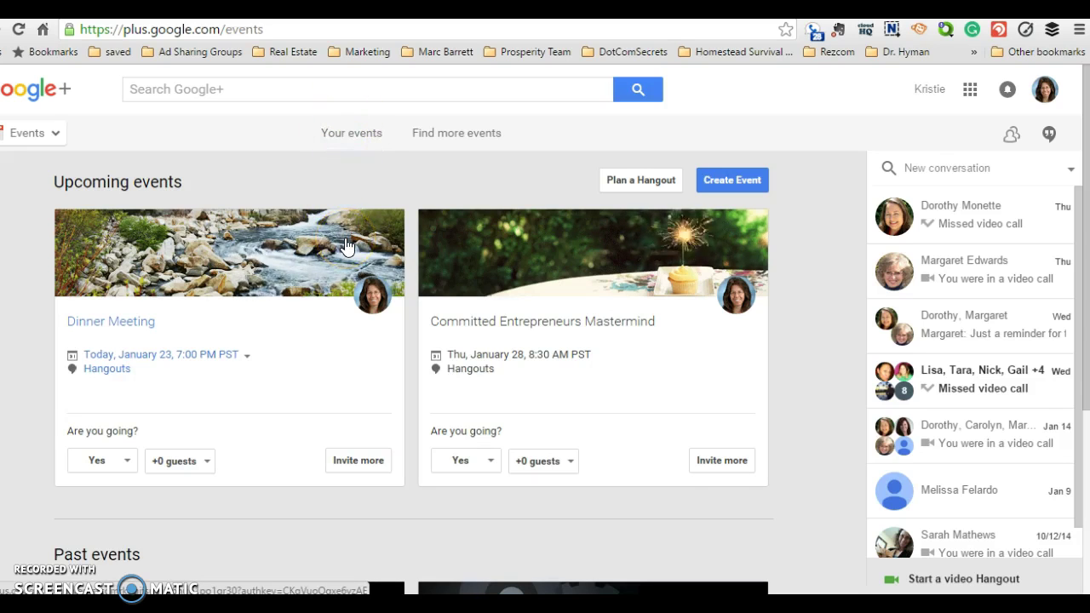
key(ctrl+Tab)
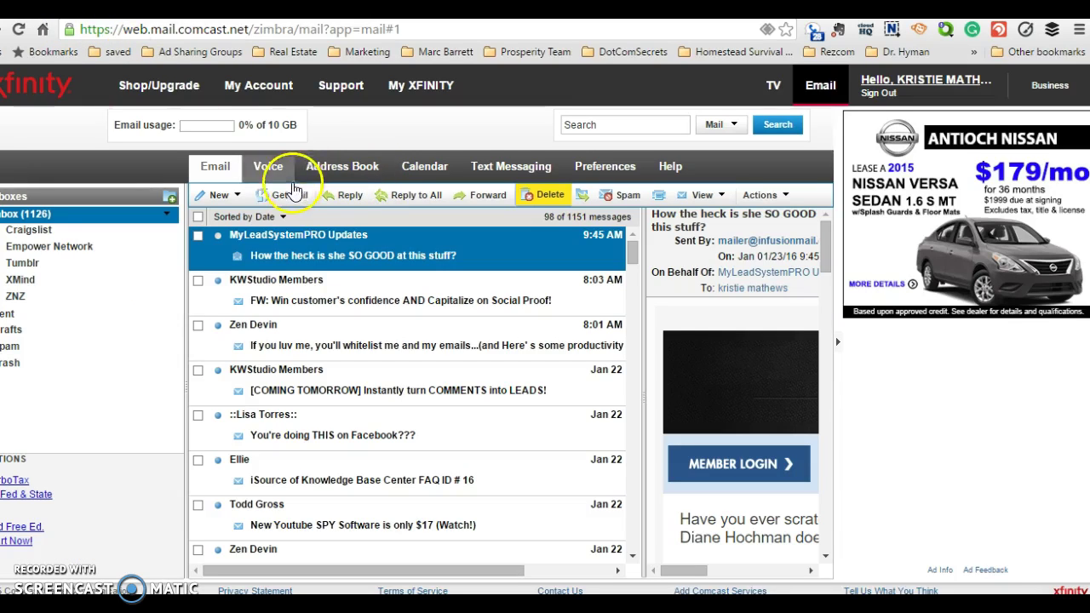
click(287, 195)
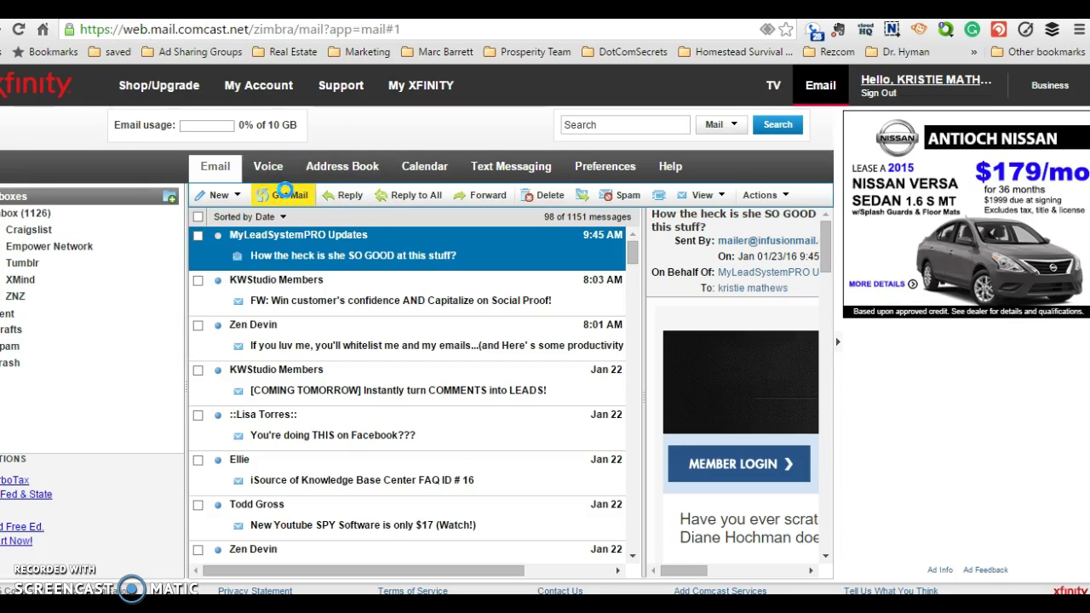
click(358, 242)
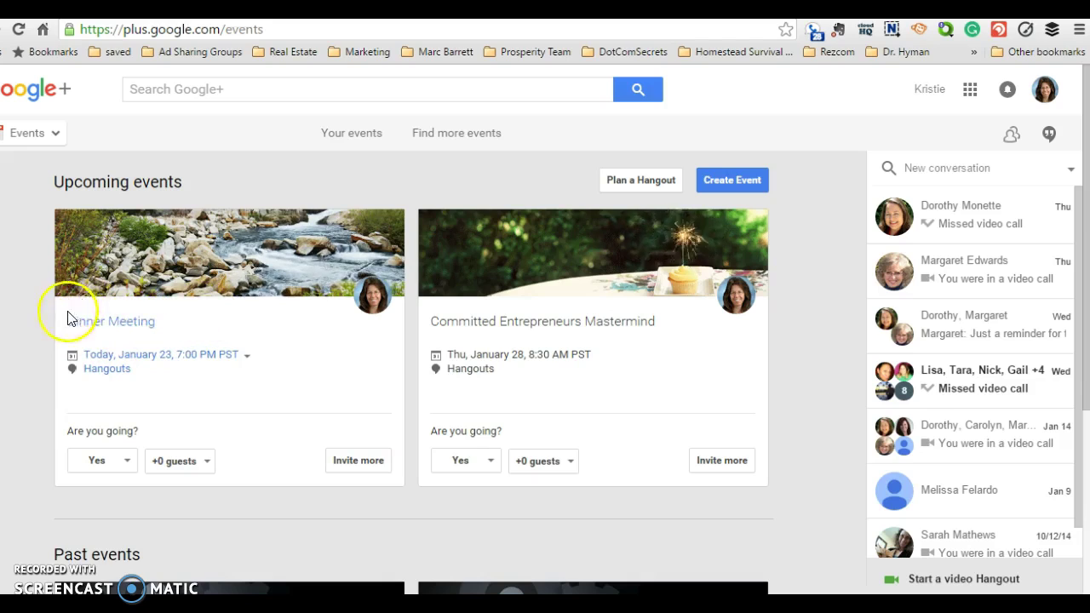
Open the Dinner Meeting event page and expand its Details actions menu.
click(113, 329)
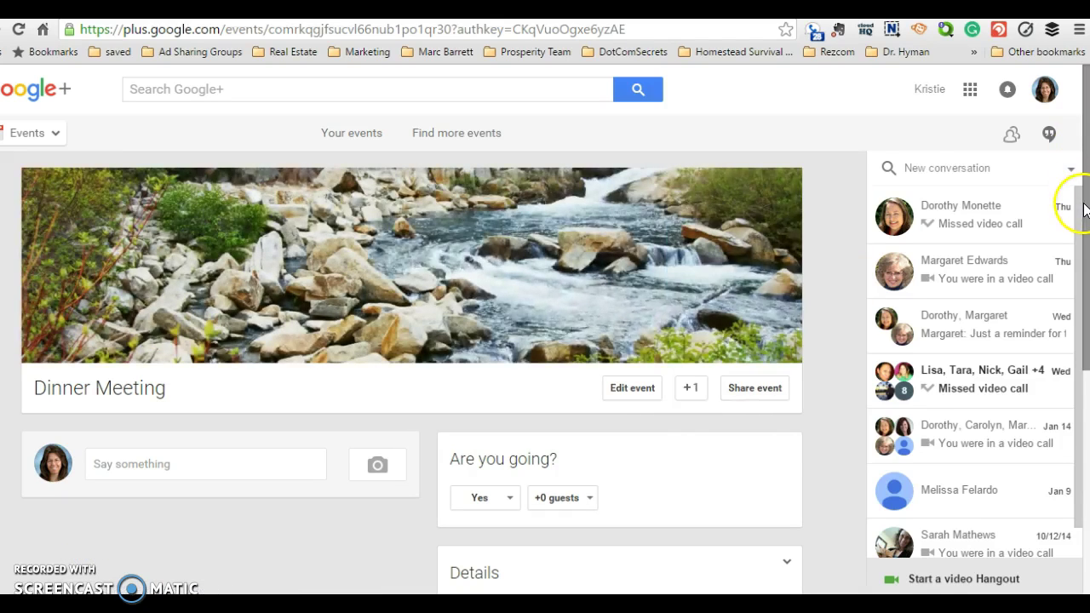
drag(1083, 195, 1086, 214)
scroll(772, 339, down, 3)
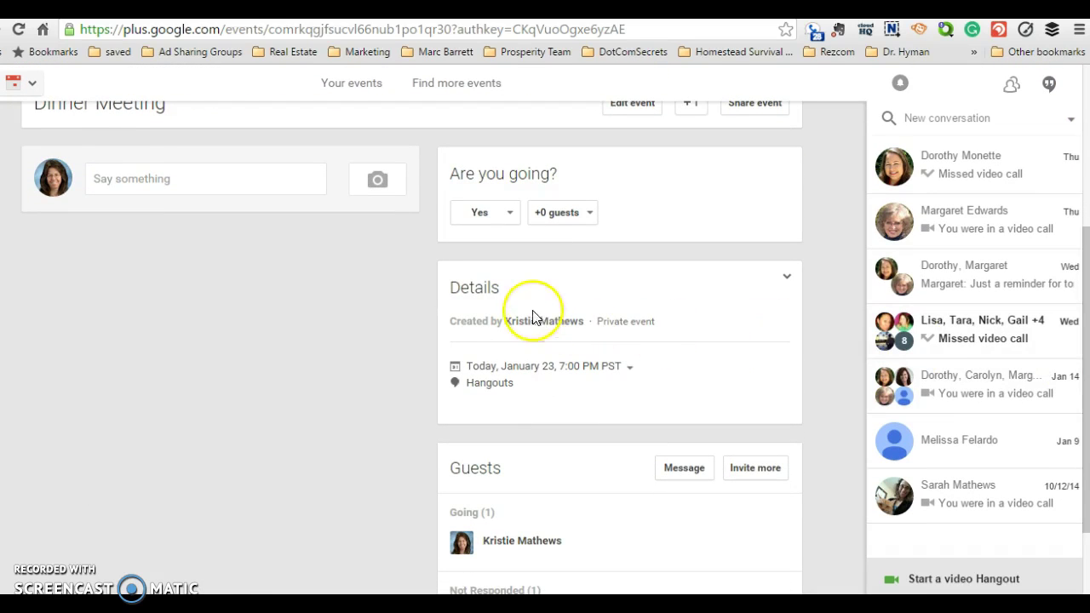
click(789, 279)
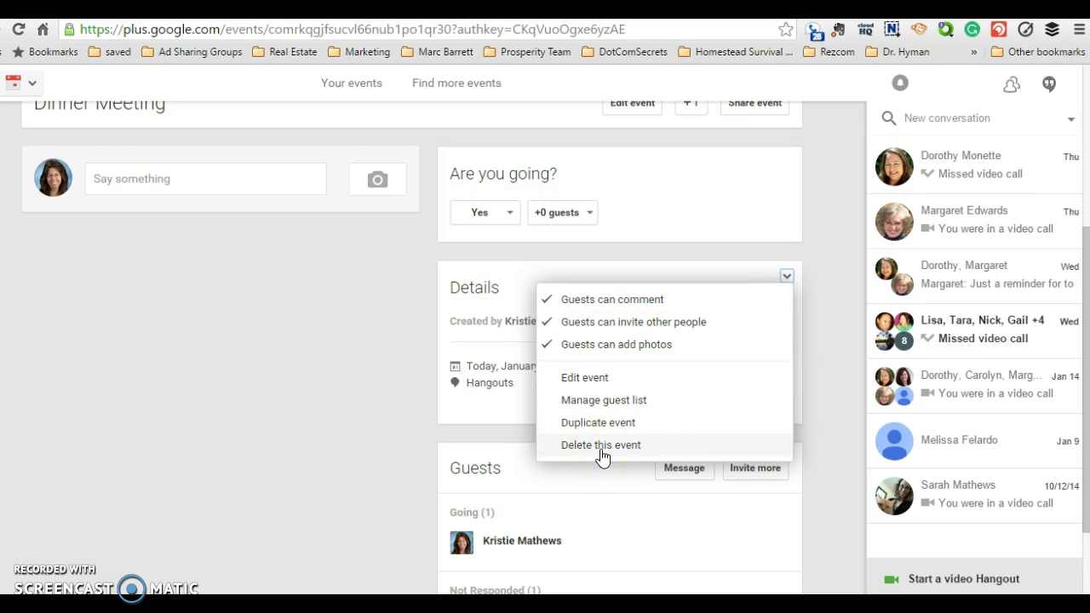
click(40, 31)
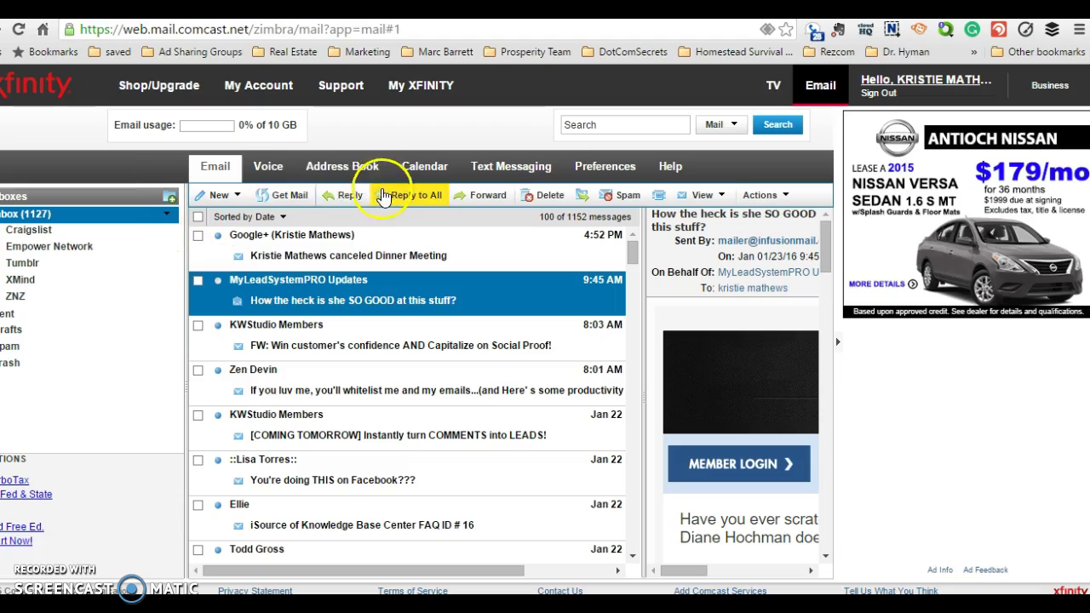
Get new mail and read the Dinner Meeting invitation in a widened reading pane.
click(281, 198)
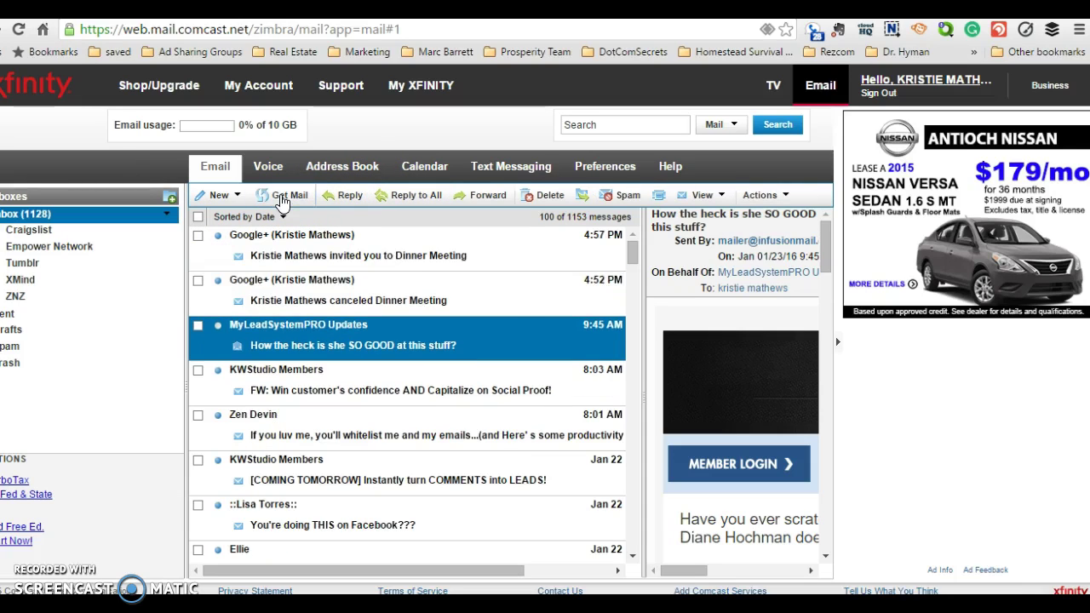
click(354, 255)
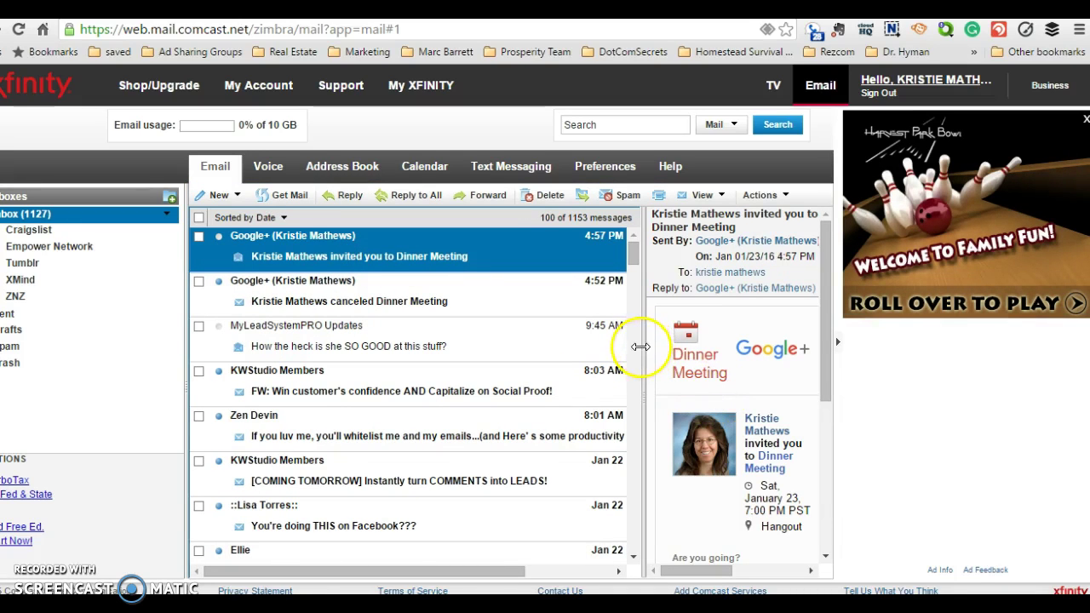
drag(643, 351, 538, 332)
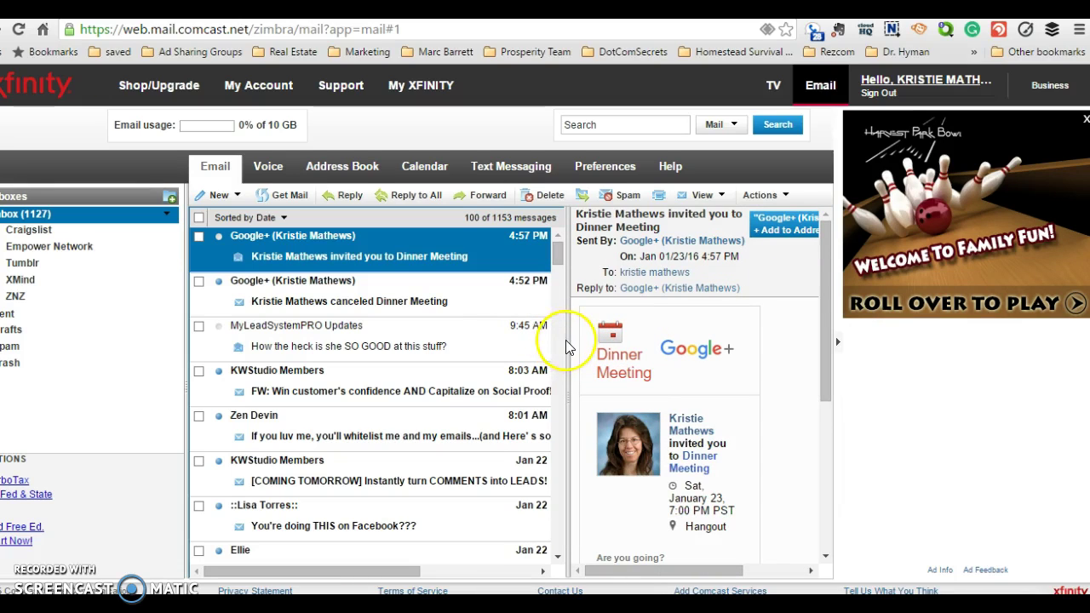
drag(556, 348, 231, 324)
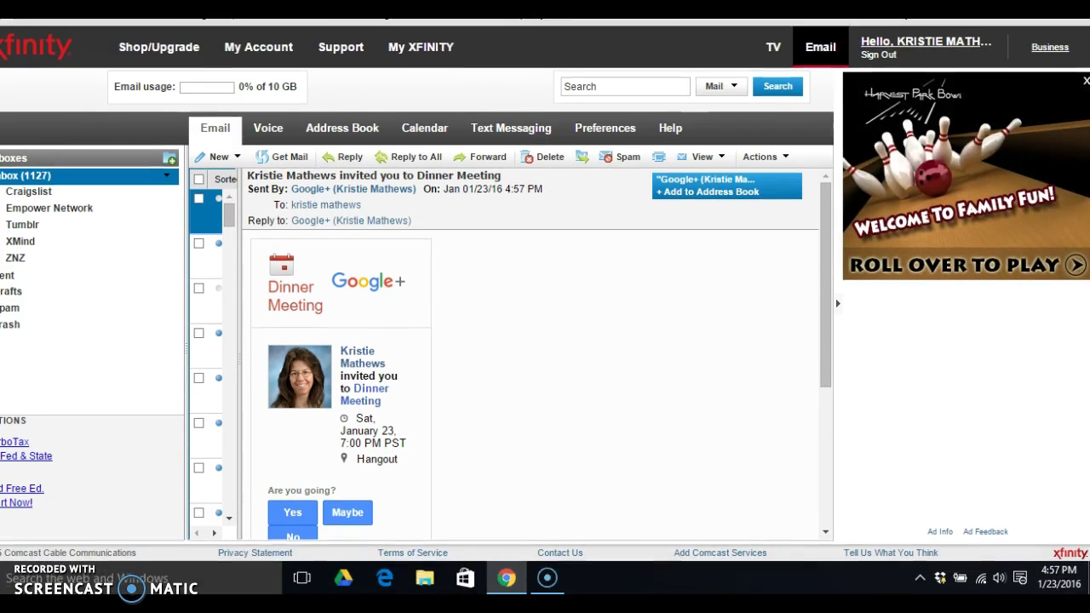
scroll(836, 299, down, 2)
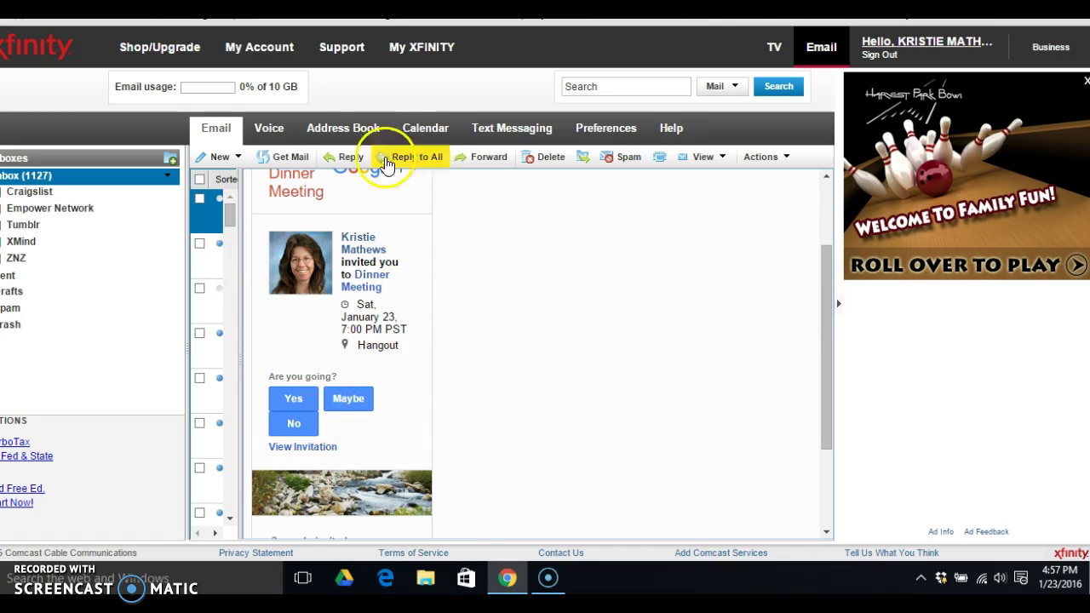
On the Dinner Meeting event page, choose Delete this event and confirm the deletion.
key(ctrl+Tab)
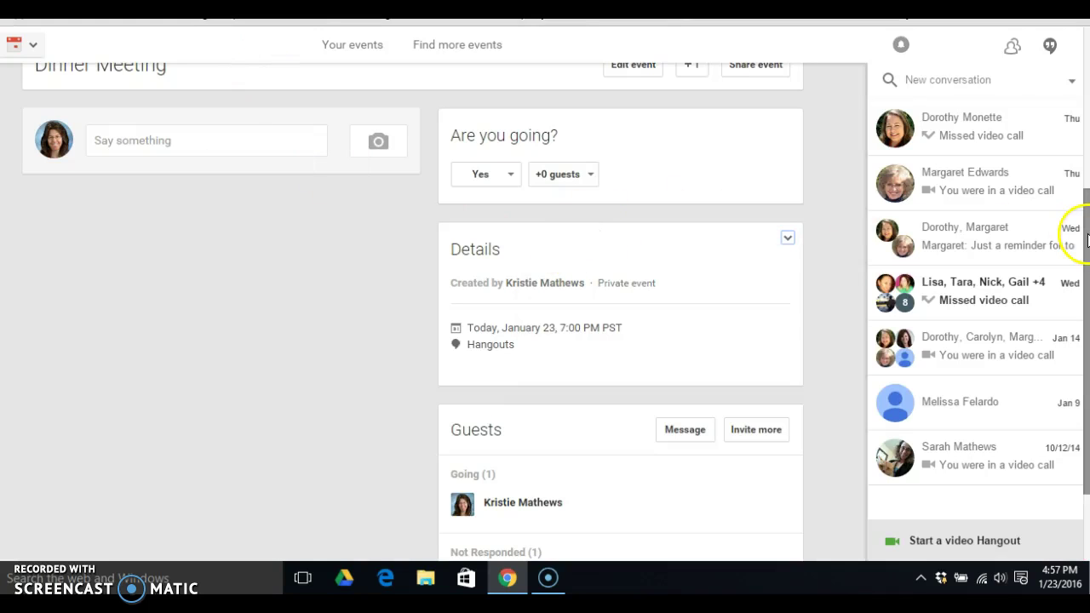
drag(1087, 239, 1085, 247)
click(785, 224)
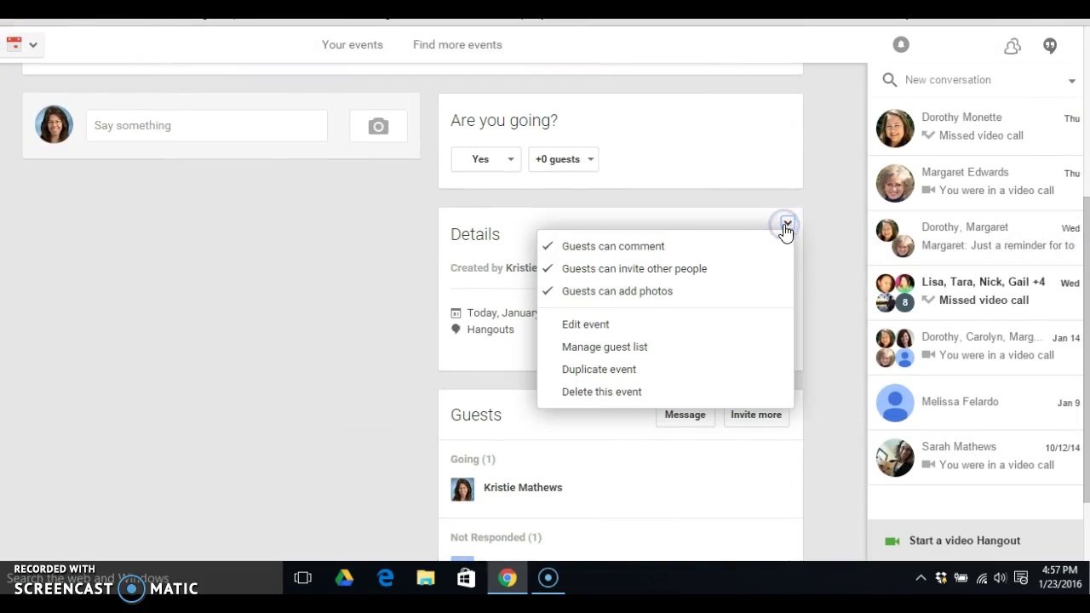
click(624, 395)
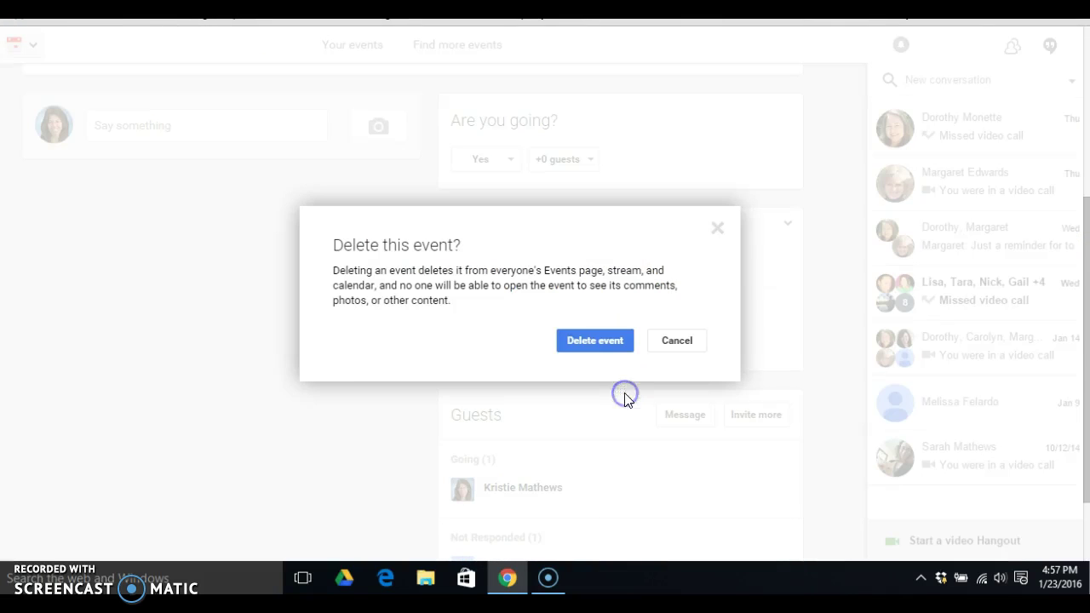
click(601, 341)
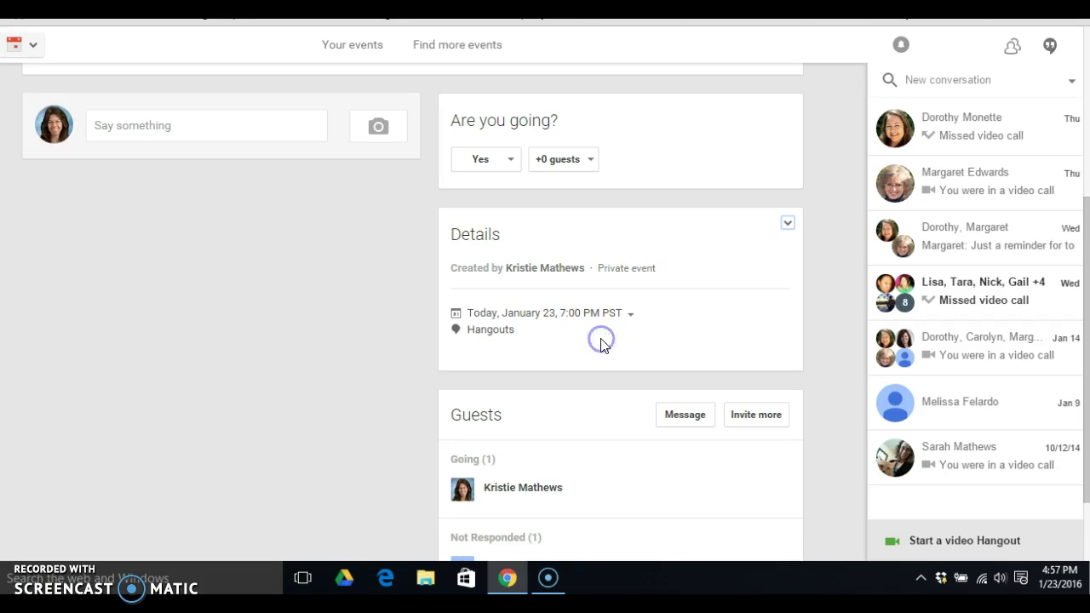